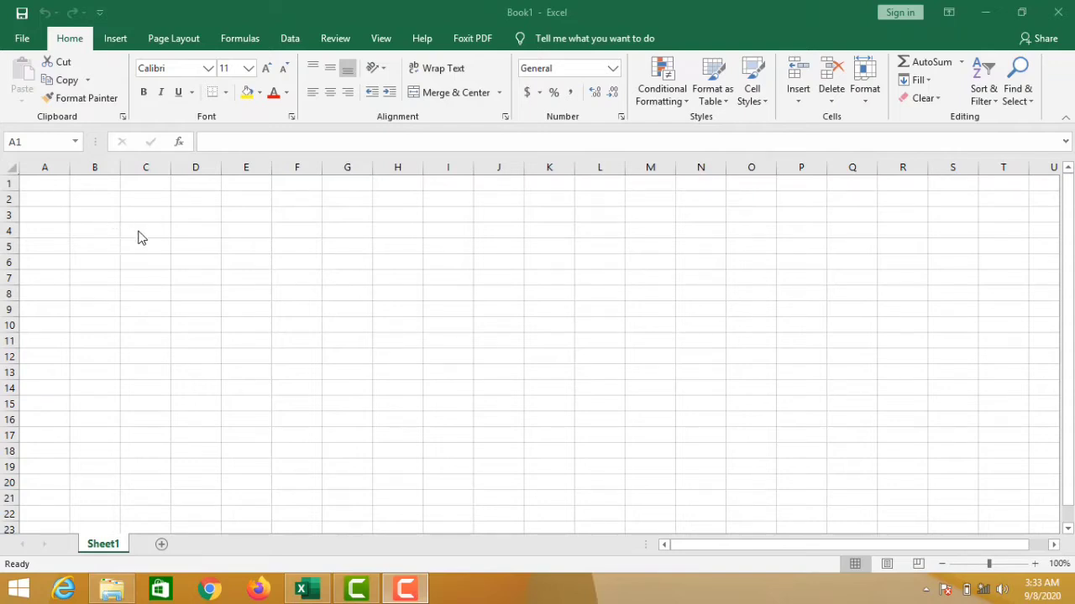
Enter 45 as text in cell C4 by prefixing it with an apostrophe, and select the cell to check it.
{"action": "left_click", "coordinate": [138, 232]}
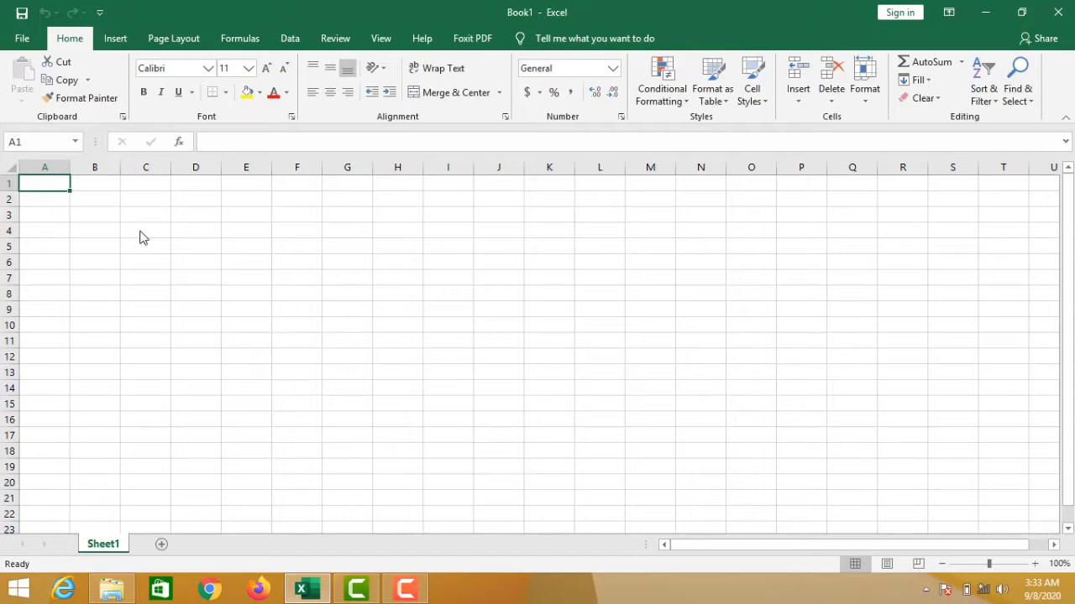
{"action": "left_click", "coordinate": [140, 232]}
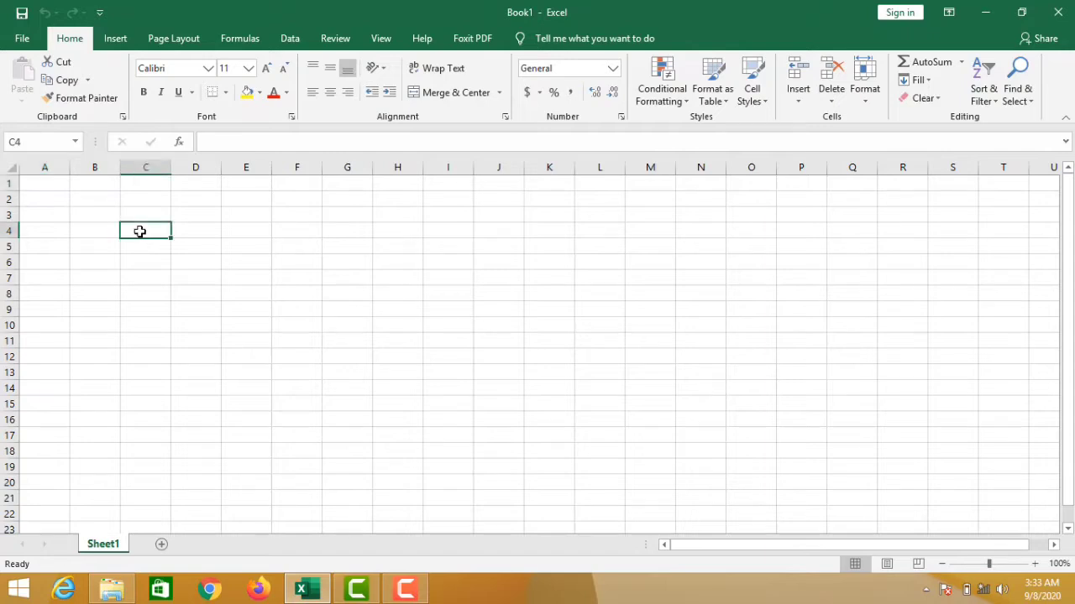
{"action": "type", "text": "'"}
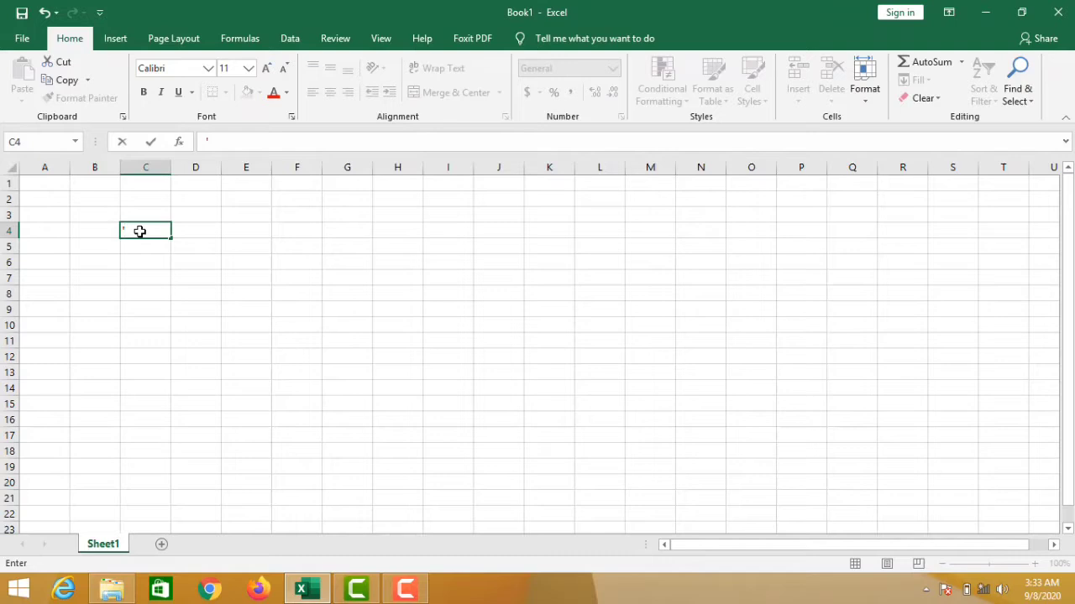
{"action": "type", "text": "45"}
{"action": "key", "text": "Return"}
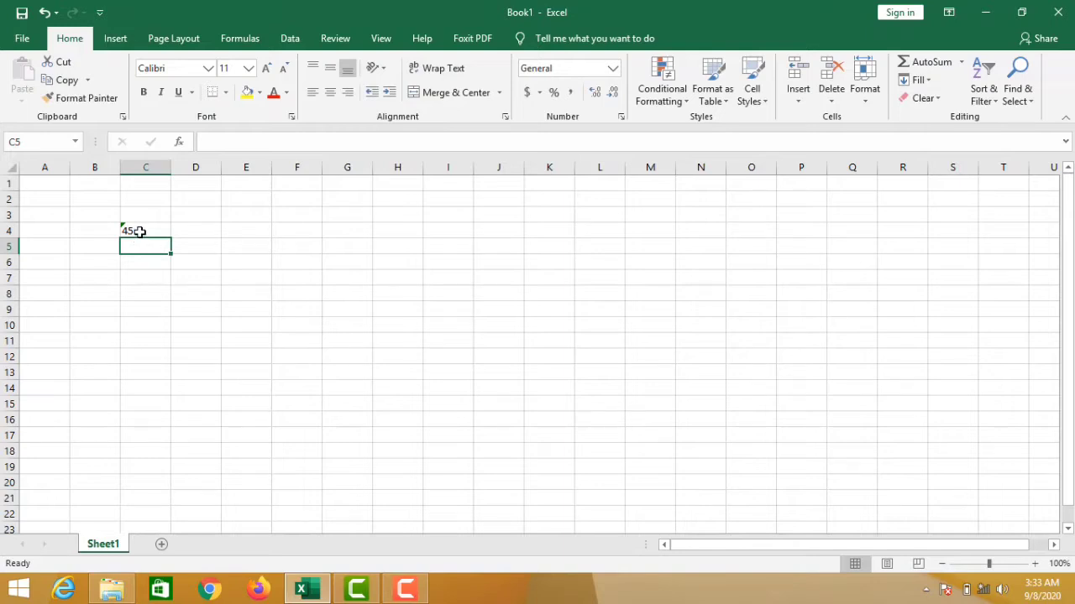
{"action": "left_click", "coordinate": [140, 232]}
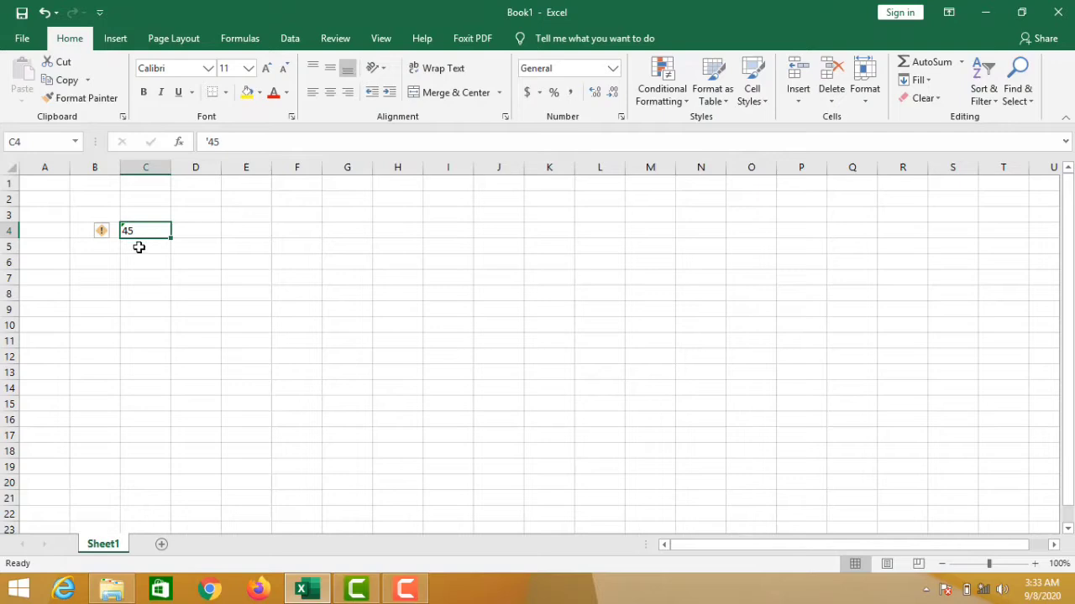
Enter the text "huruf : a,b,c" in cell C5 and "angka : 1,2,3" in cell C6.
{"action": "left_click", "coordinate": [139, 247]}
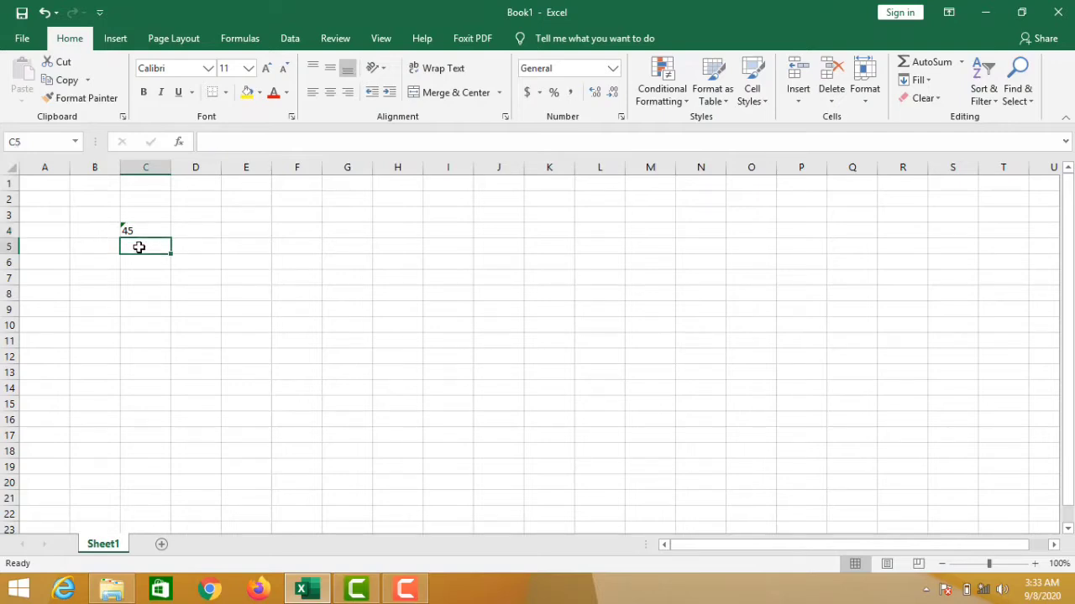
{"action": "type", "text": "huruf"}
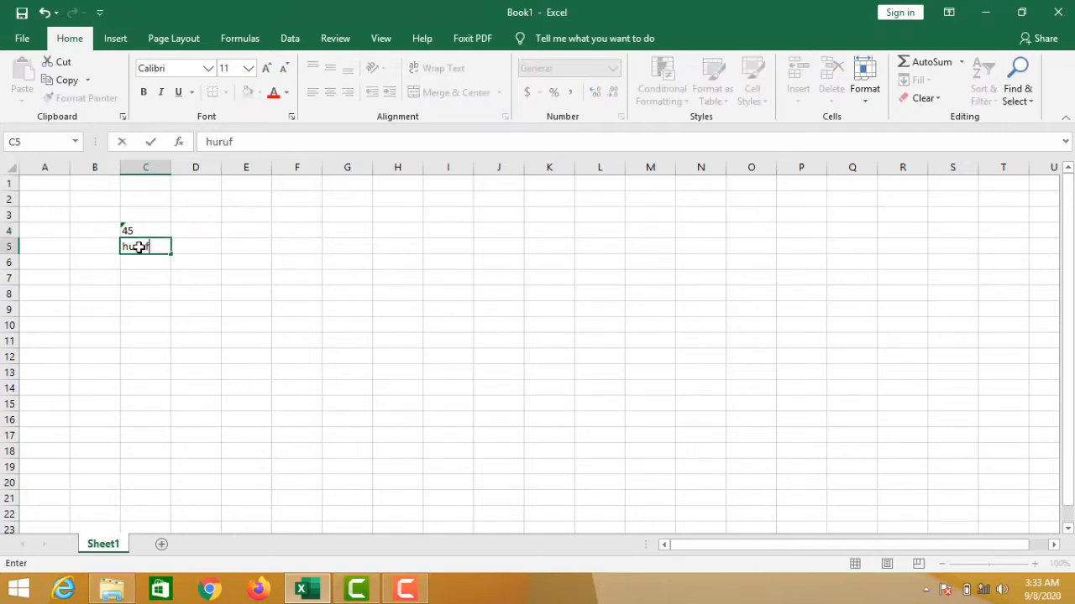
{"action": "type", "text": " : a,b,c"}
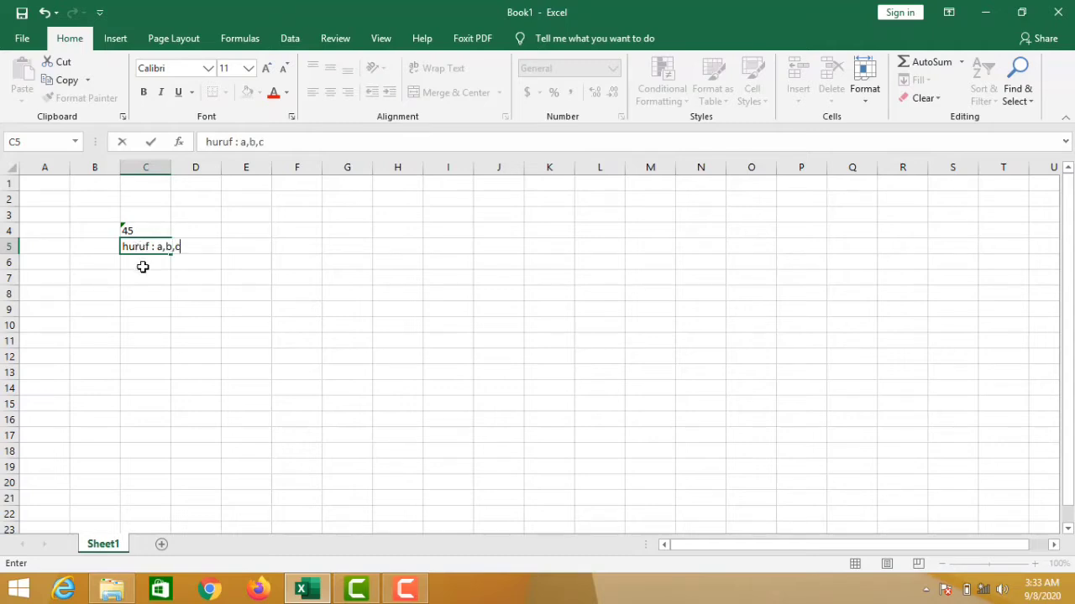
{"action": "left_click", "coordinate": [142, 266]}
{"action": "type", "text": "an"}
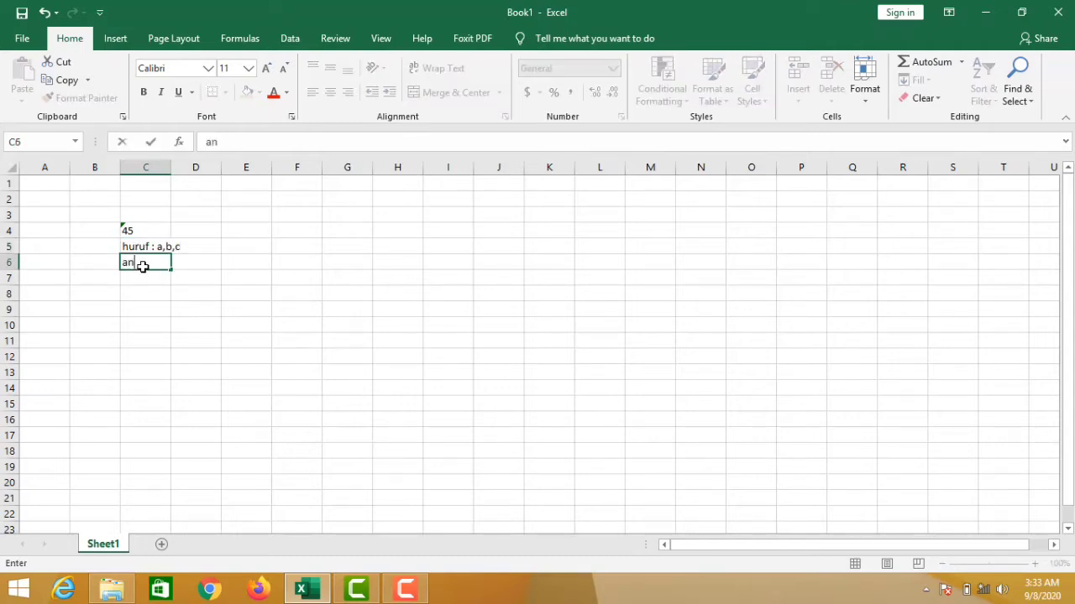
{"action": "type", "text": "gka : 1,2,3"}
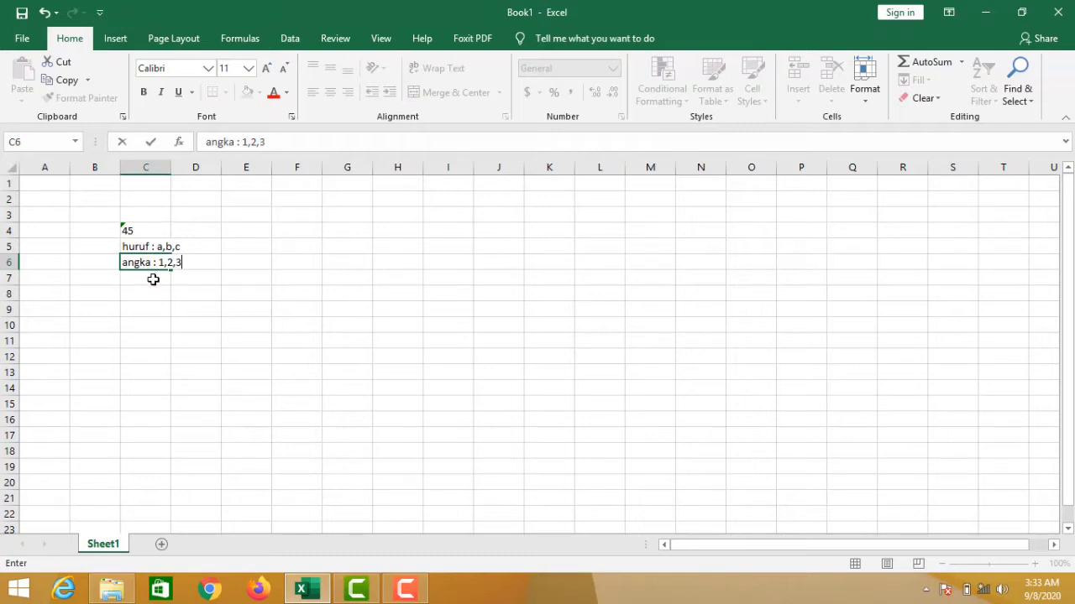
Enter the text "simbol : !, @, #" in cell C7.
{"action": "left_click", "coordinate": [152, 278]}
{"action": "type", "text": "simbol"}
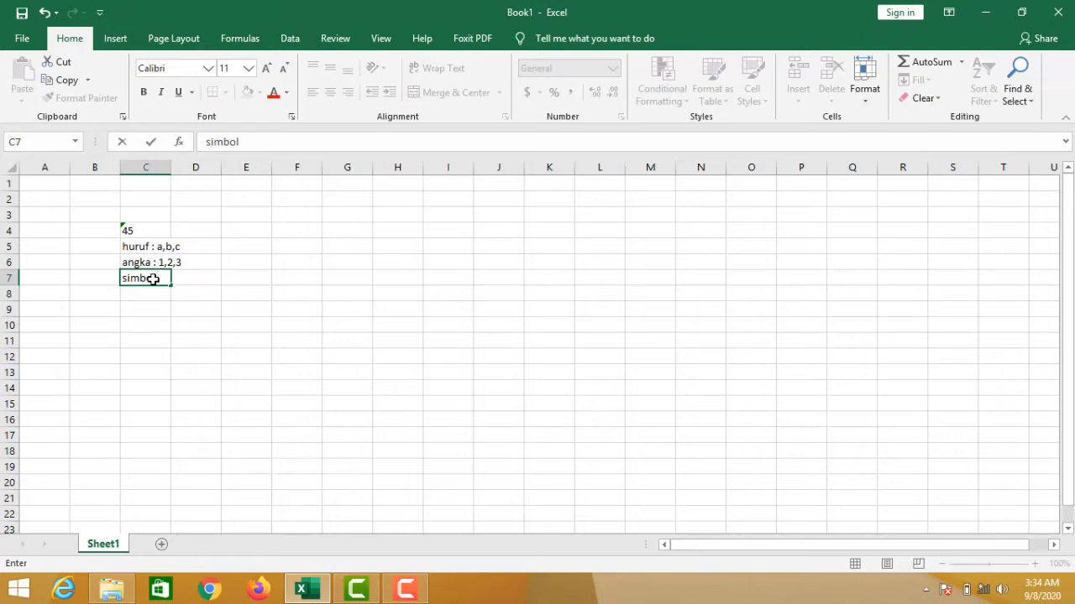
{"action": "type", "text": " : !, @, #"}
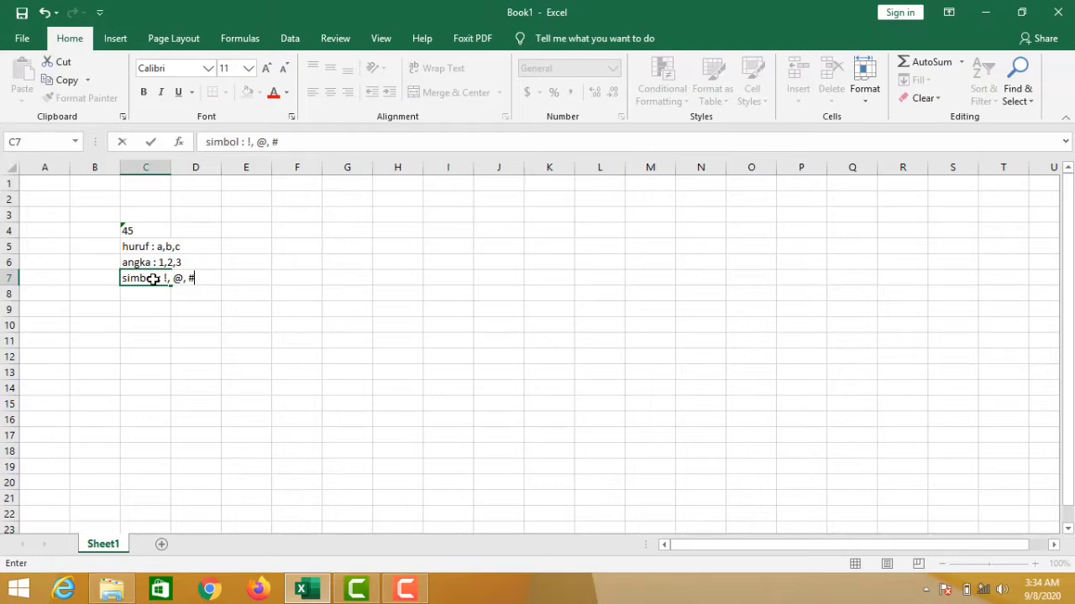
{"action": "left_click", "coordinate": [204, 295]}
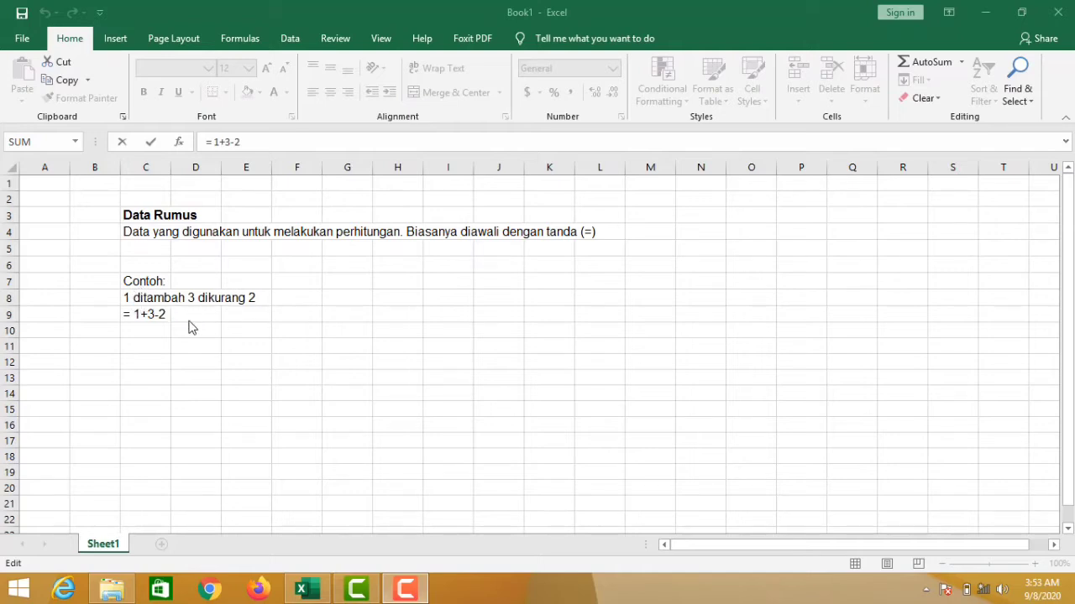
Confirm the formula = 1+3-2 in cell C9 and select the cell to inspect it.
{"action": "left_click", "coordinate": [124, 314]}
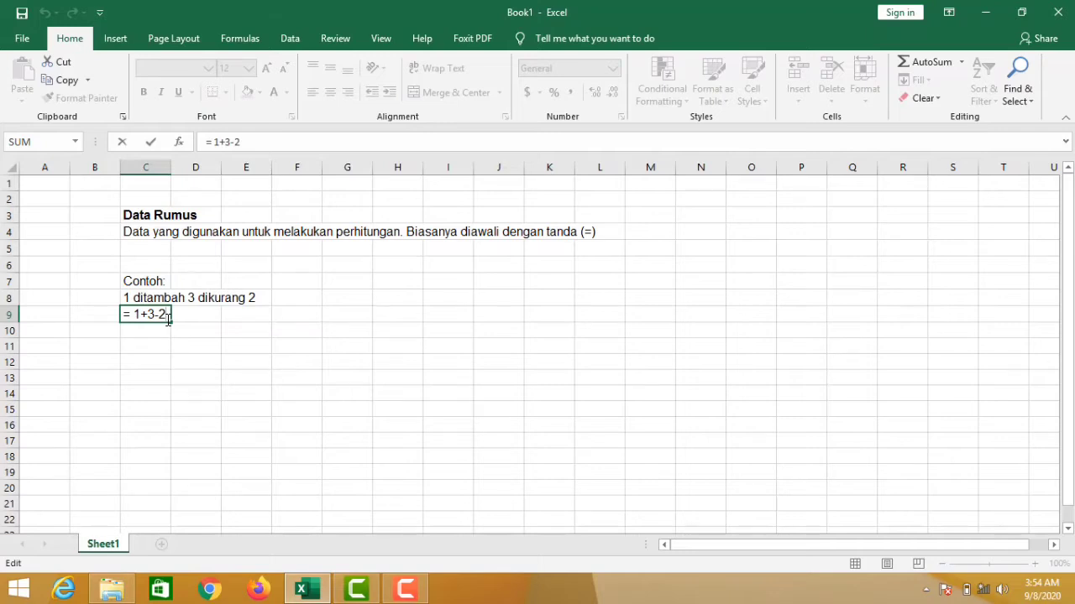
{"action": "key", "text": "Return"}
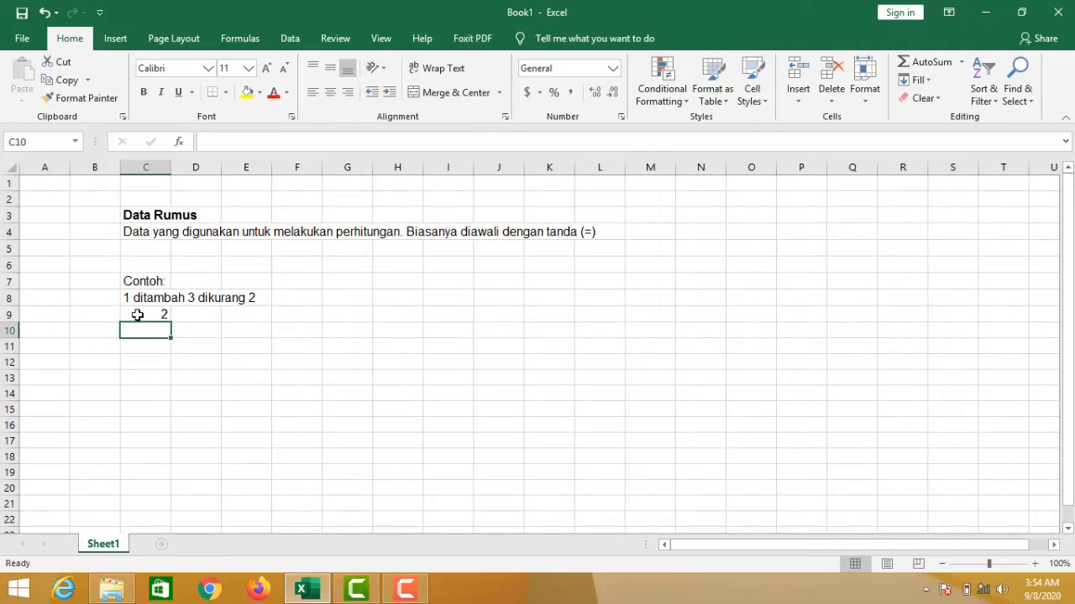
{"action": "left_click", "coordinate": [137, 315]}
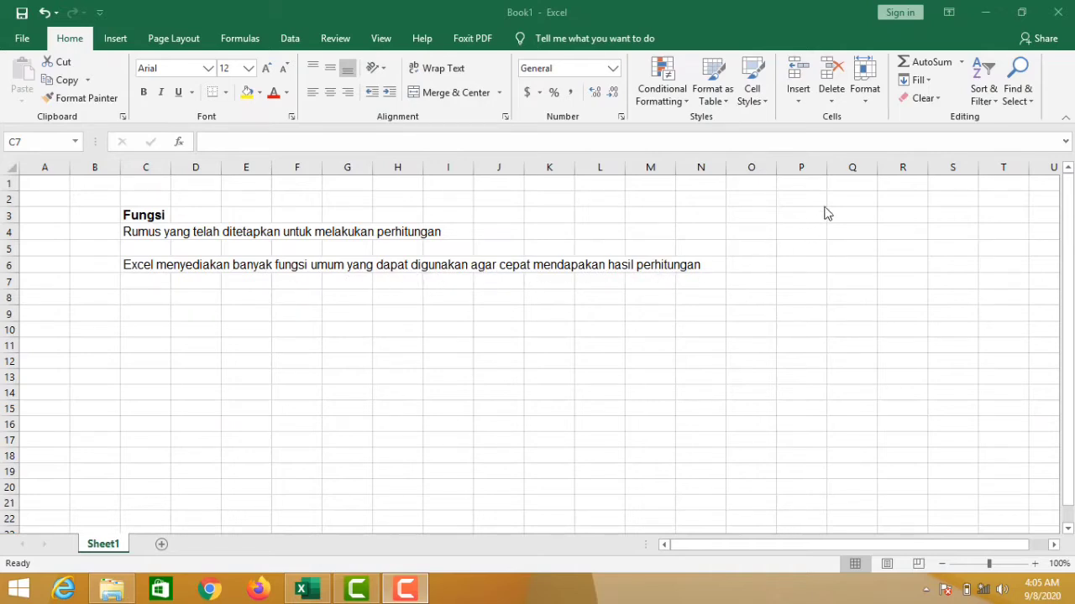
{"action": "left_click", "coordinate": [962, 67]}
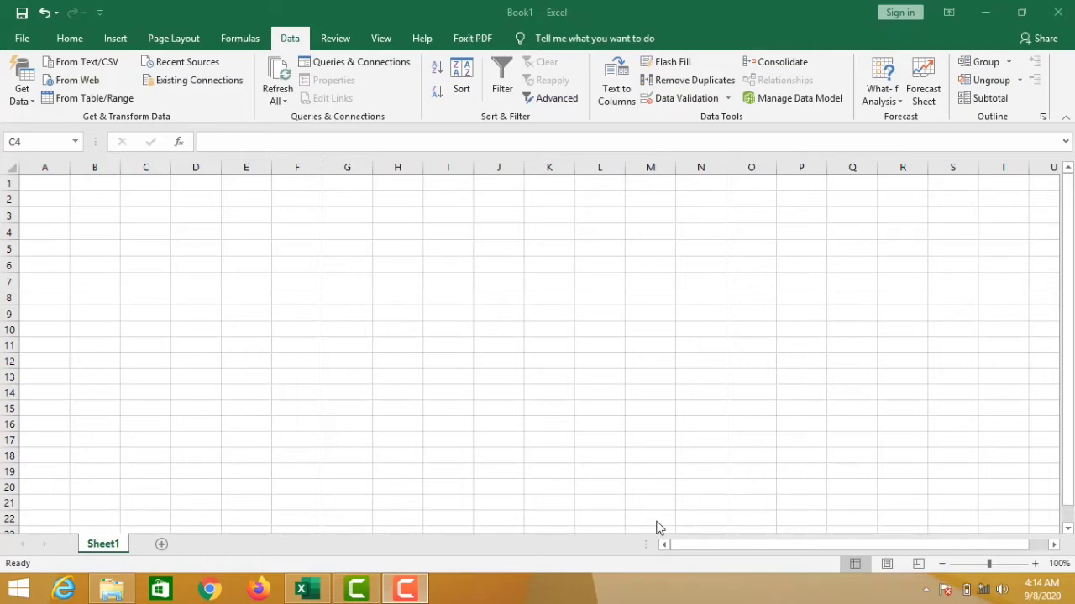
Enter the column headers "Bentuk" in cell B3 and "Jumlah" in cell C3.
{"action": "left_click", "coordinate": [92, 215]}
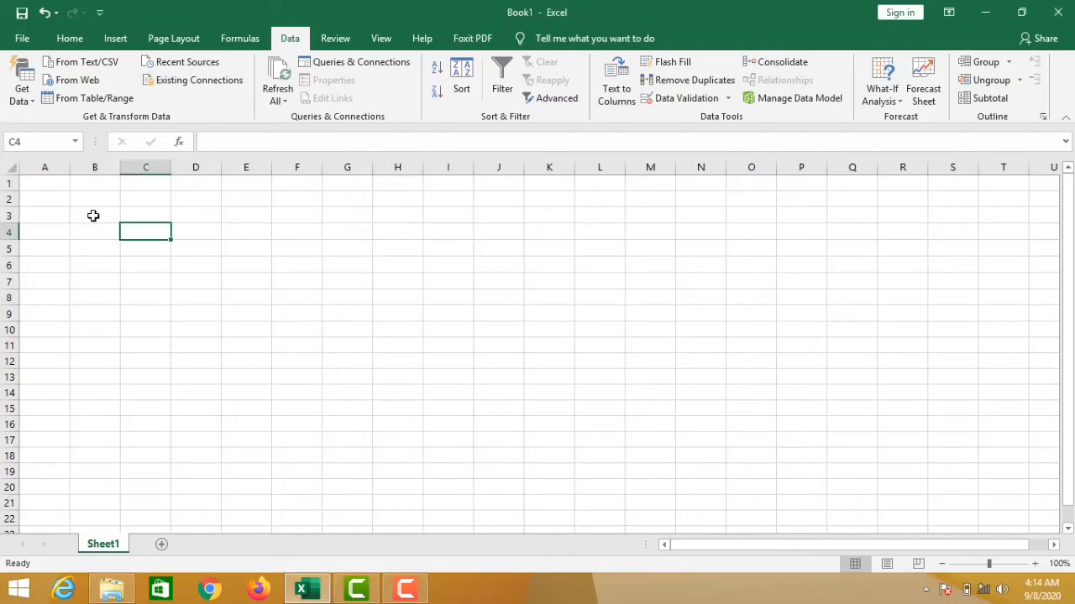
{"action": "left_click", "coordinate": [93, 215]}
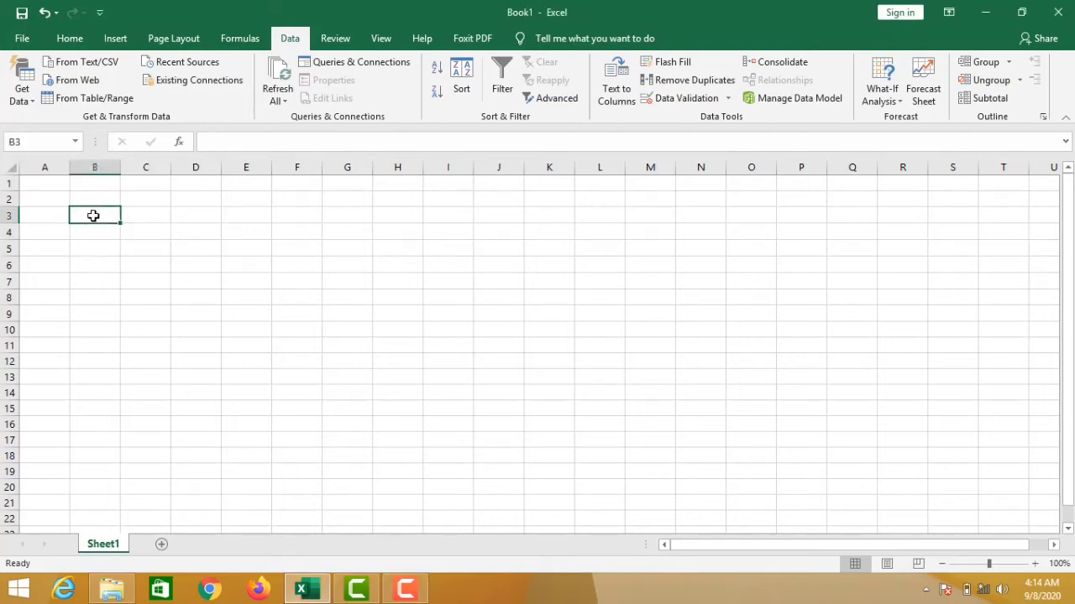
{"action": "type", "text": "Bentuk"}
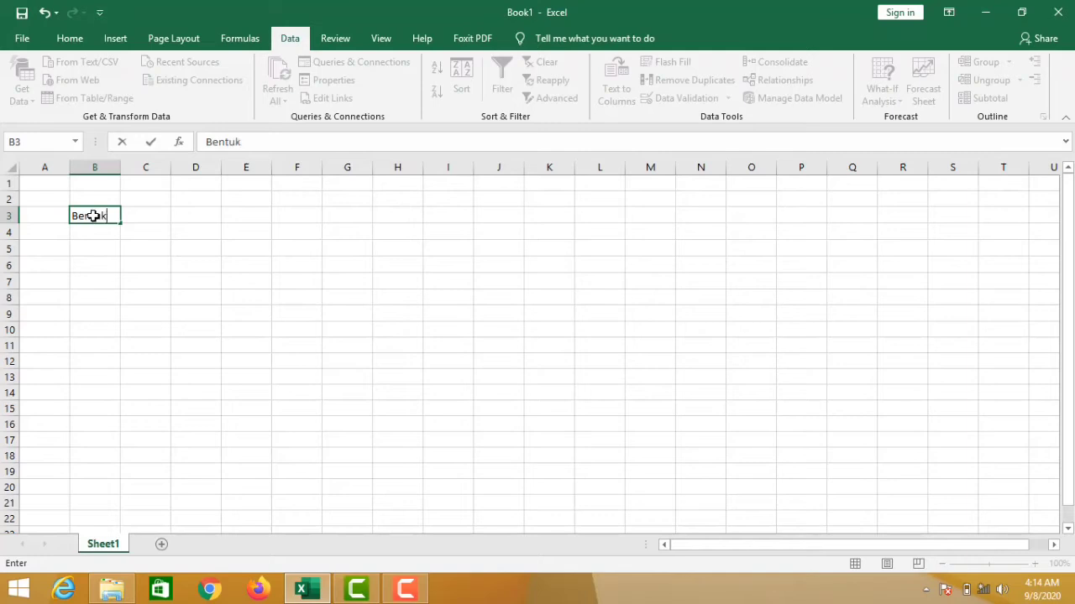
{"action": "key", "text": "Return"}
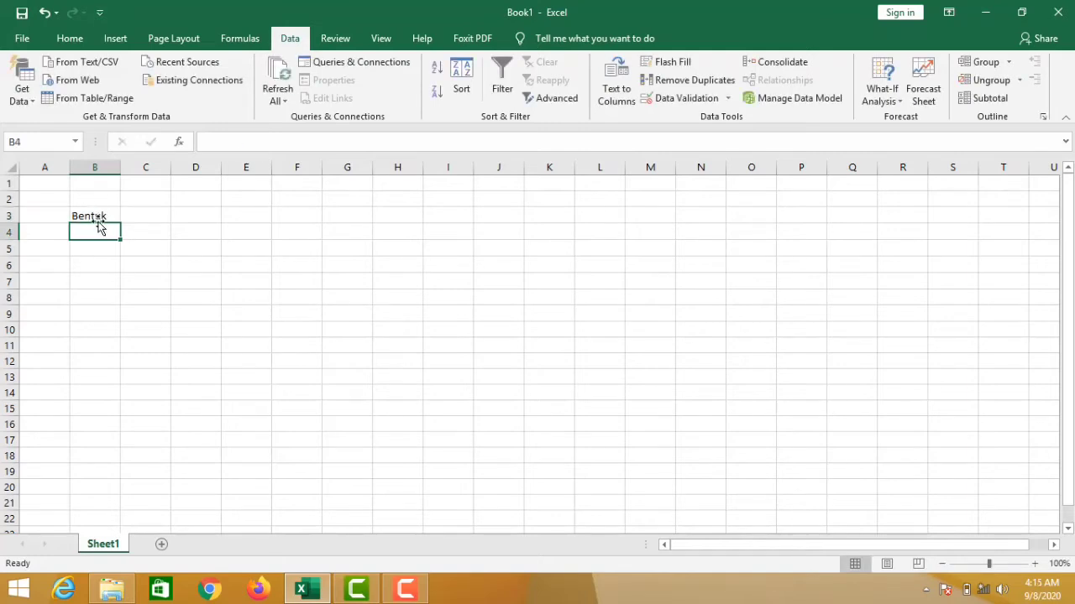
{"action": "left_click", "coordinate": [155, 215]}
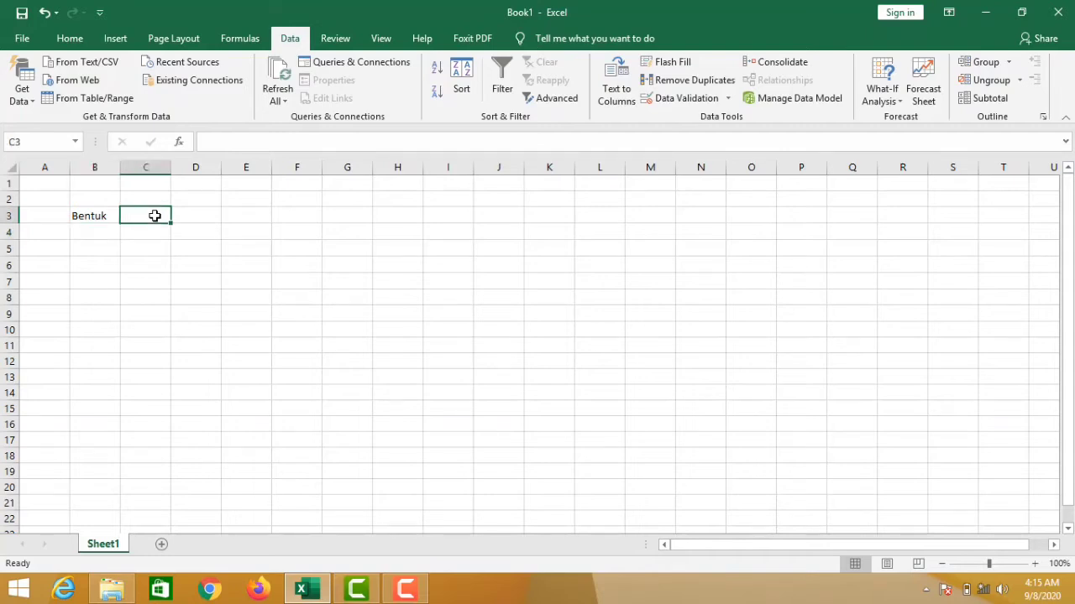
{"action": "type", "text": "Ju"}
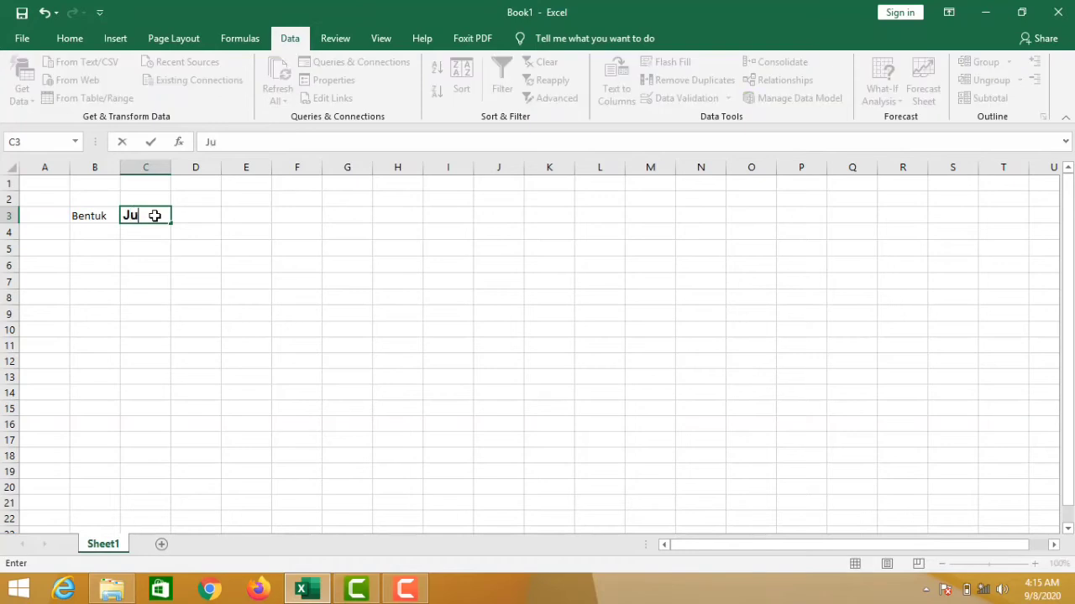
{"action": "type", "text": "mlah"}
{"action": "key", "text": "Return"}
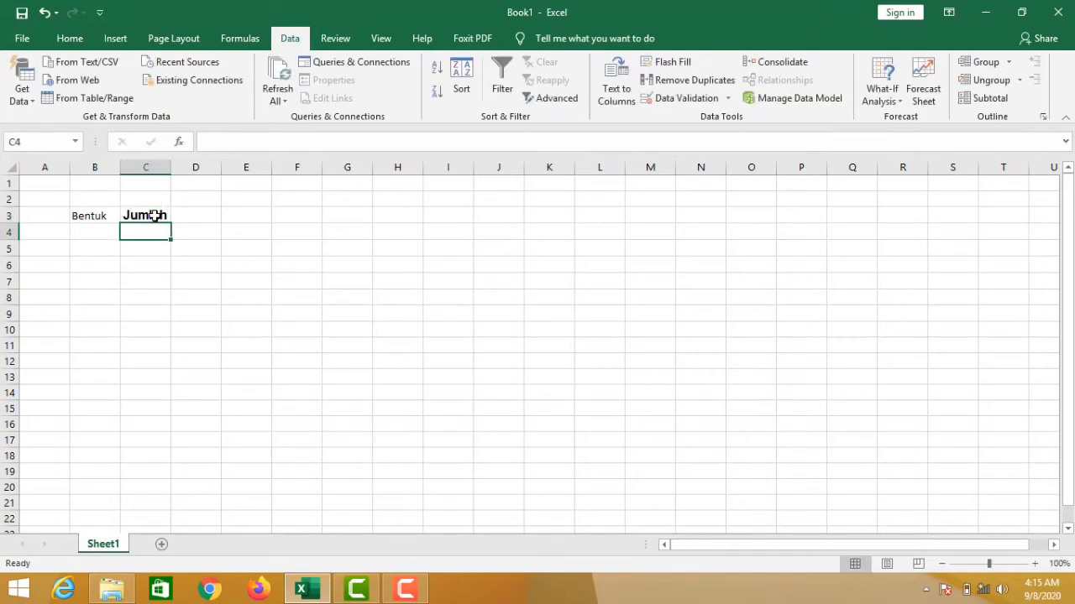
Fill the first data row with "kotak" in cell B4 and 4 in cell C4.
{"action": "left_click", "coordinate": [87, 234]}
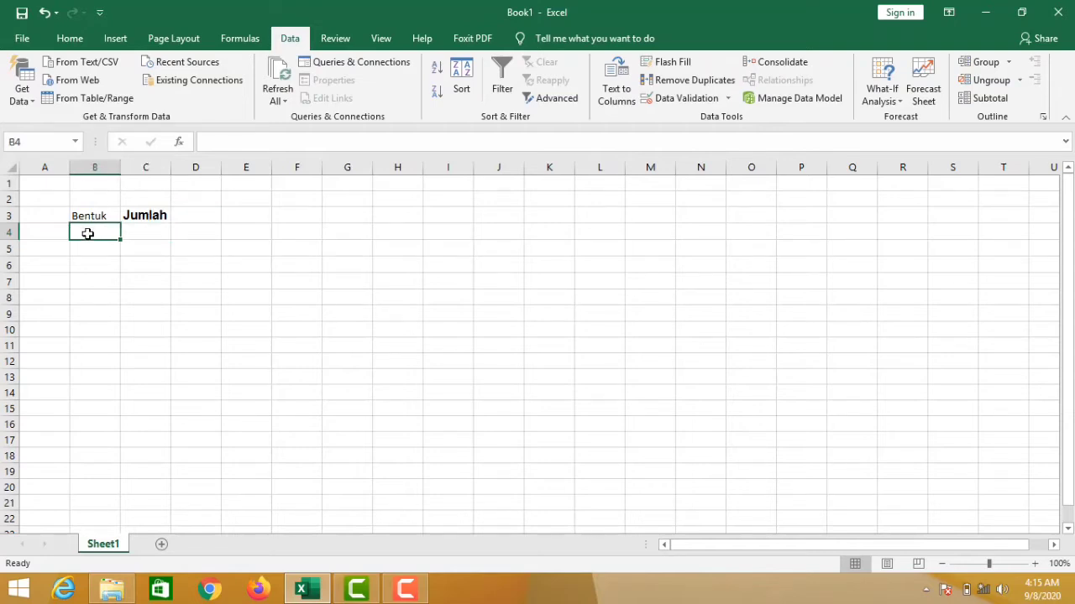
{"action": "type", "text": "kotak"}
{"action": "key", "text": "Tab"}
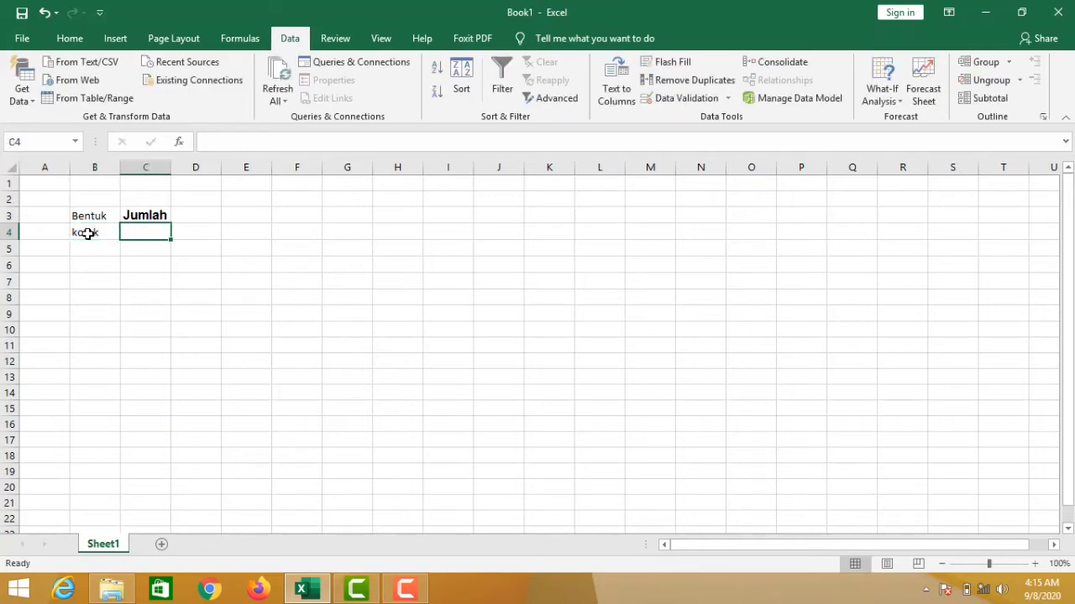
{"action": "type", "text": "4"}
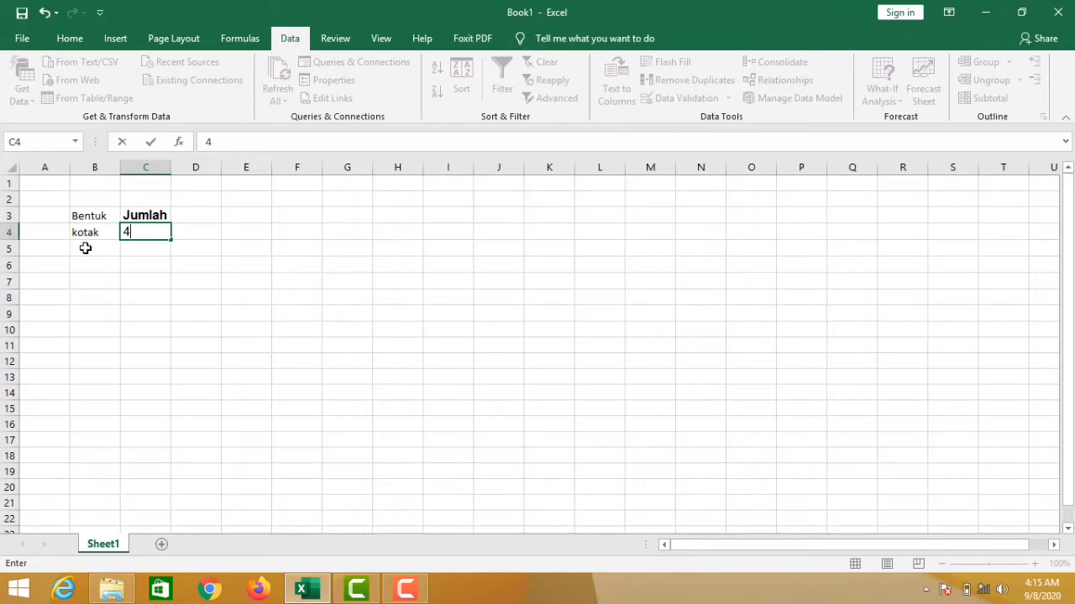
{"action": "left_click", "coordinate": [85, 249]}
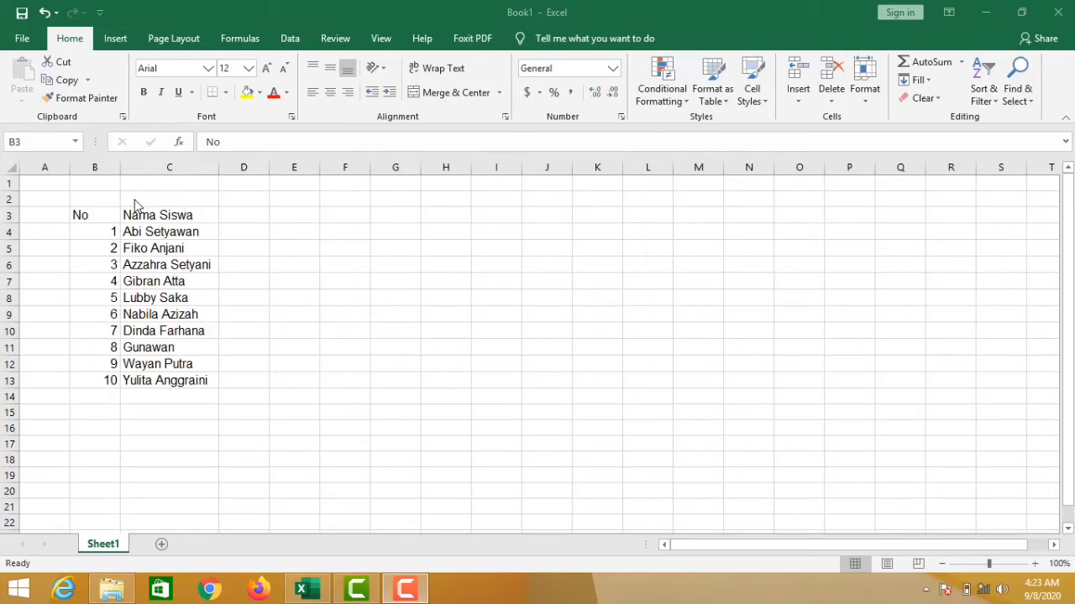
Sort the student table in B3:C13 by the "Nama Siswa" column on cell values in A to Z order.
{"action": "left_click", "coordinate": [90, 220]}
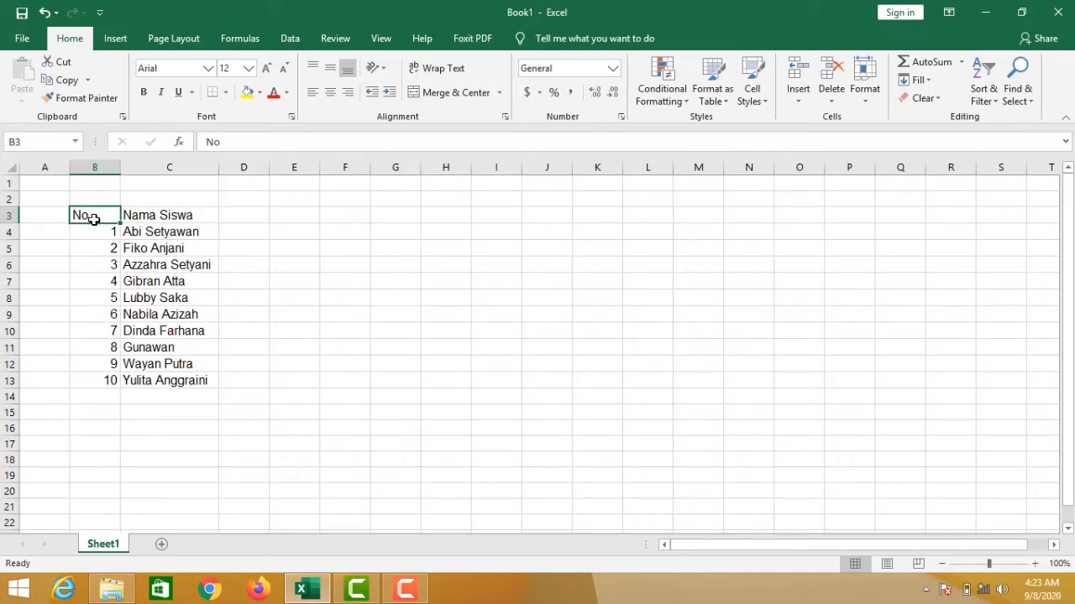
{"action": "left_click_drag", "start_coordinate": [94, 219], "coordinate": [168, 382]}
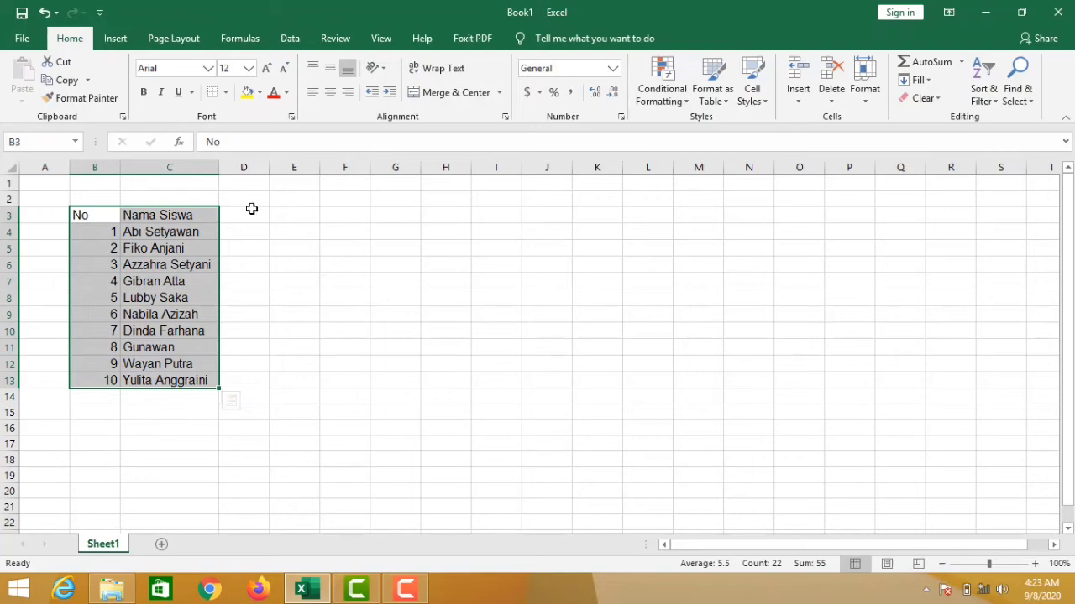
{"action": "left_click", "coordinate": [290, 39]}
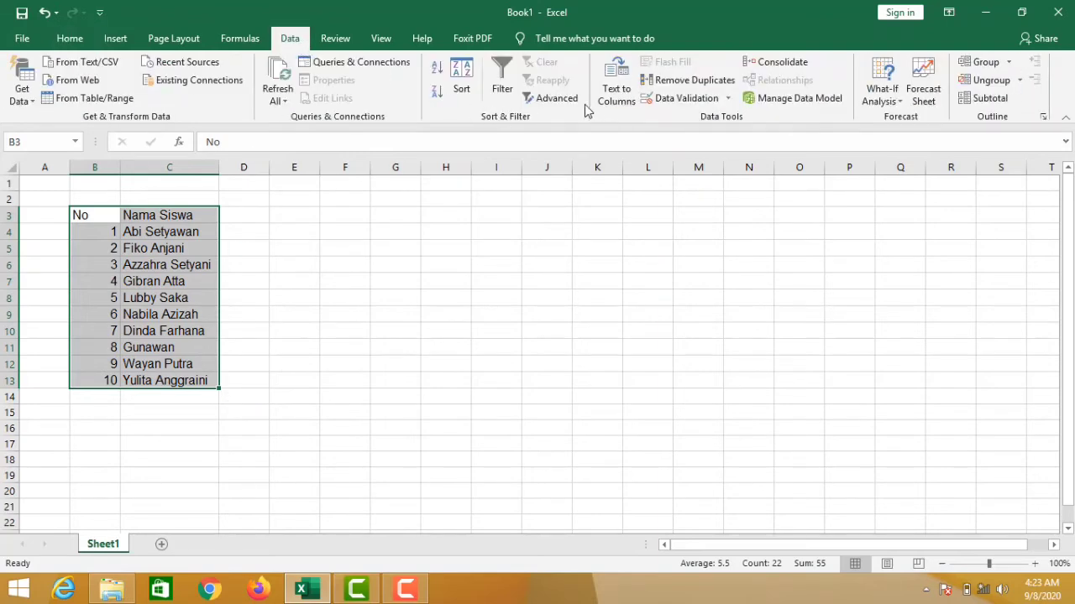
{"action": "left_click", "coordinate": [464, 89]}
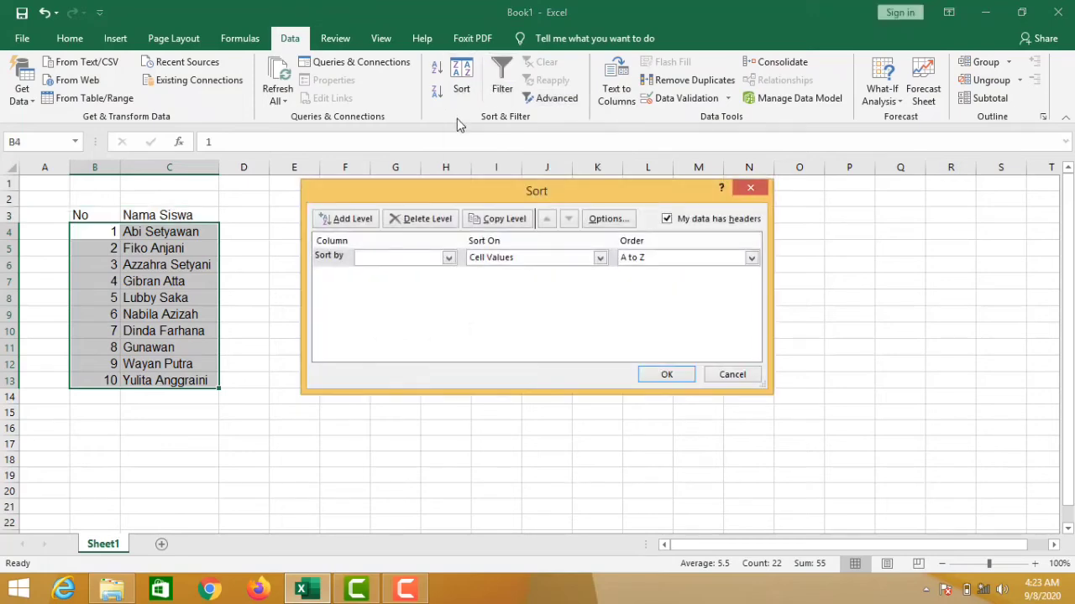
{"action": "left_click", "coordinate": [450, 260]}
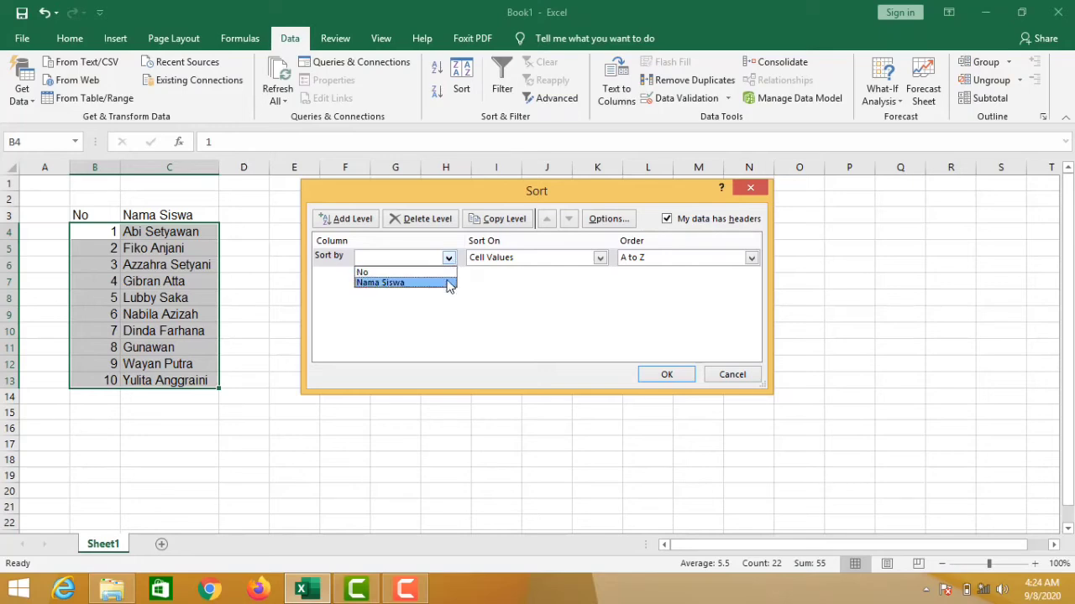
{"action": "left_click", "coordinate": [447, 283]}
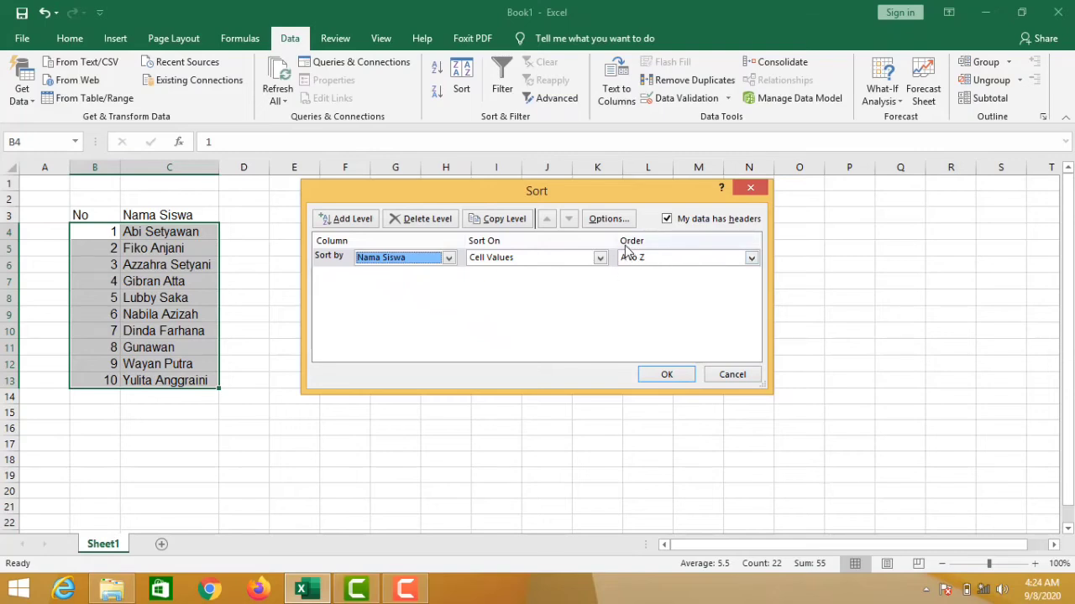
{"action": "left_click", "coordinate": [752, 258]}
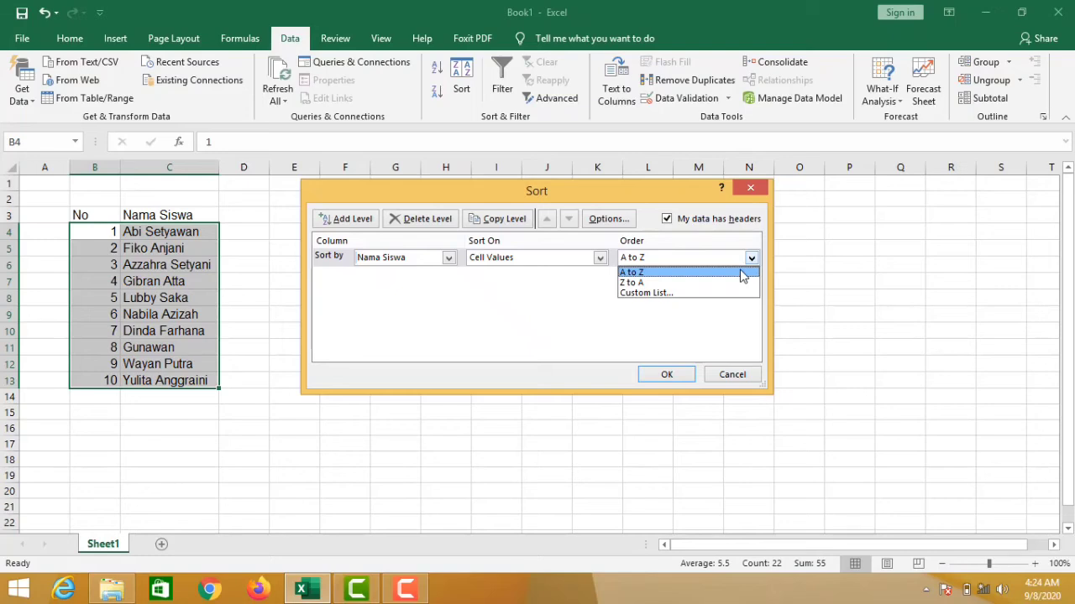
{"action": "left_click", "coordinate": [742, 273]}
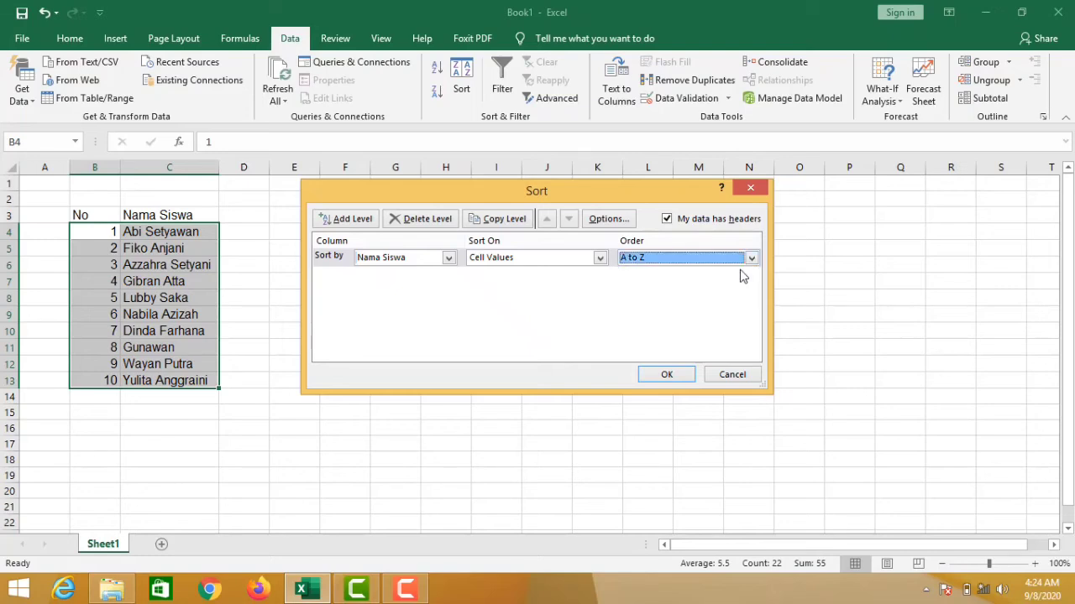
{"action": "left_click", "coordinate": [665, 378]}
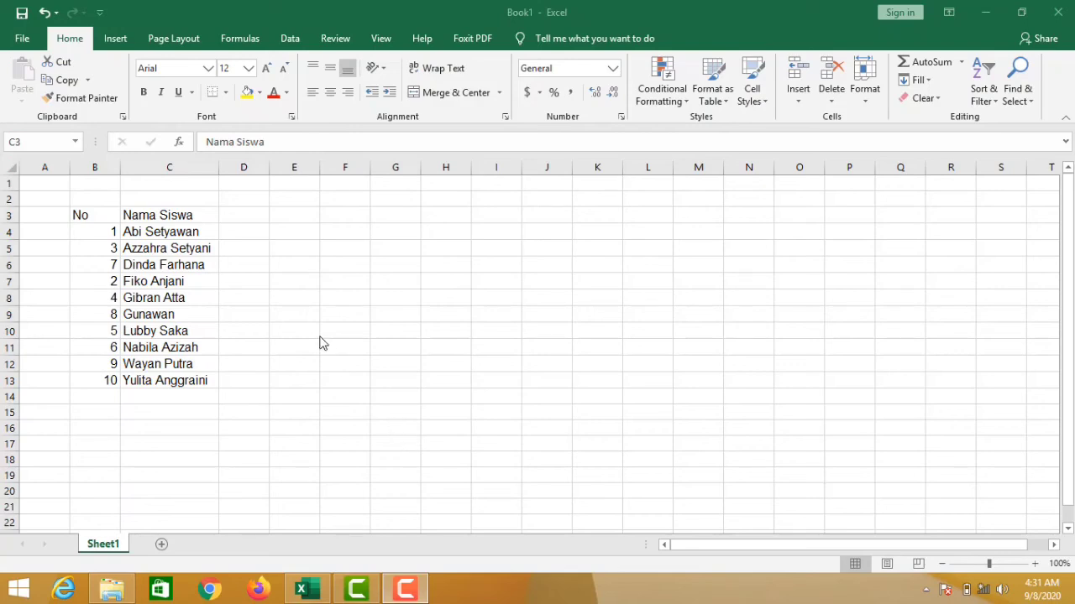
Set the width of the "Nama Siswa" column (column C) to 20.
{"action": "left_click", "coordinate": [191, 219]}
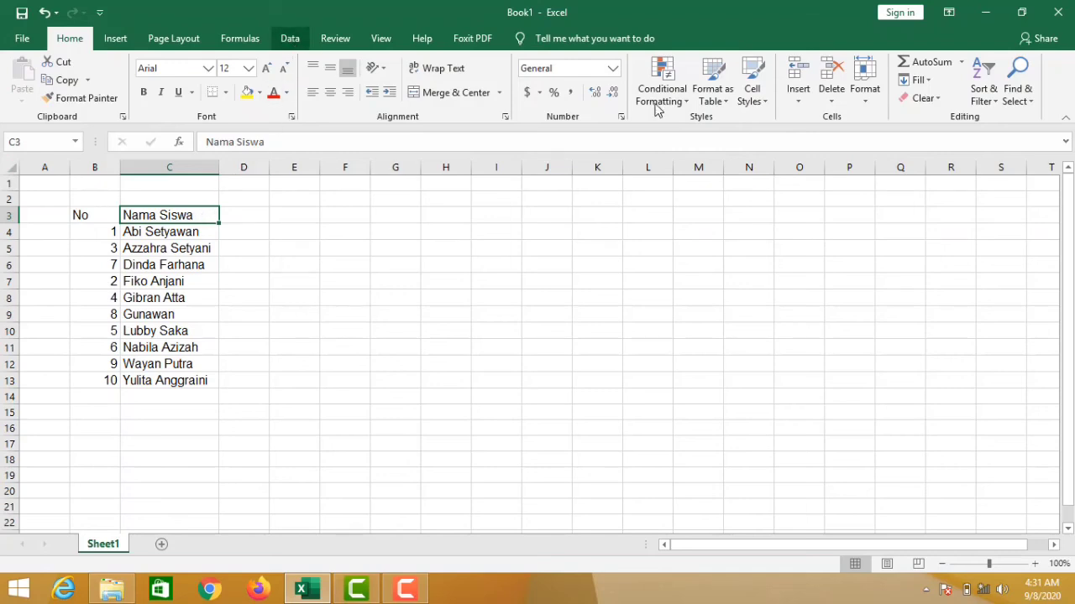
{"action": "left_click", "coordinate": [868, 94]}
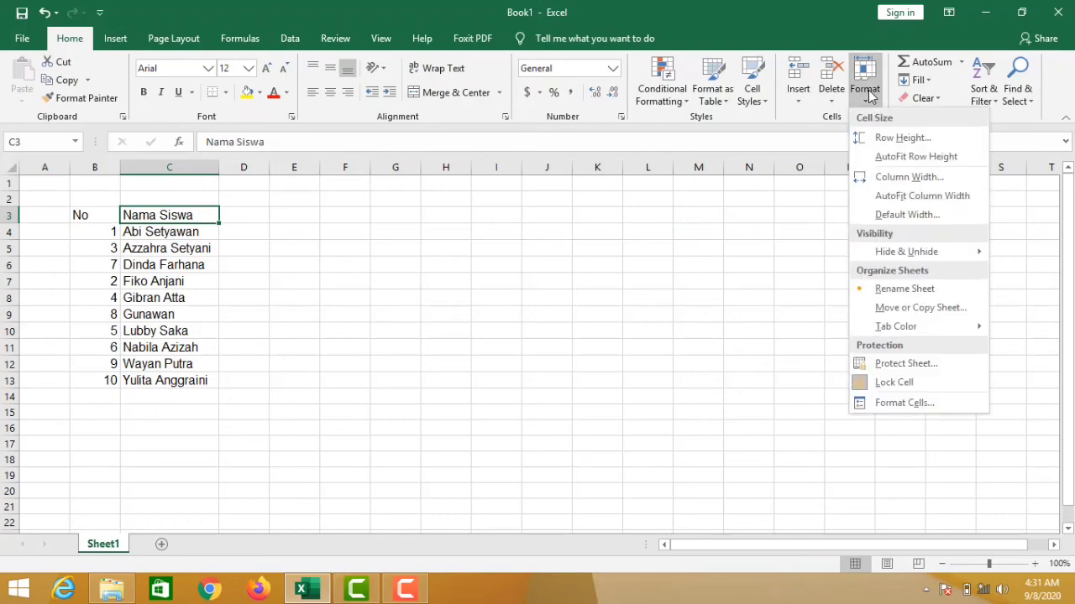
{"action": "left_click", "coordinate": [882, 177]}
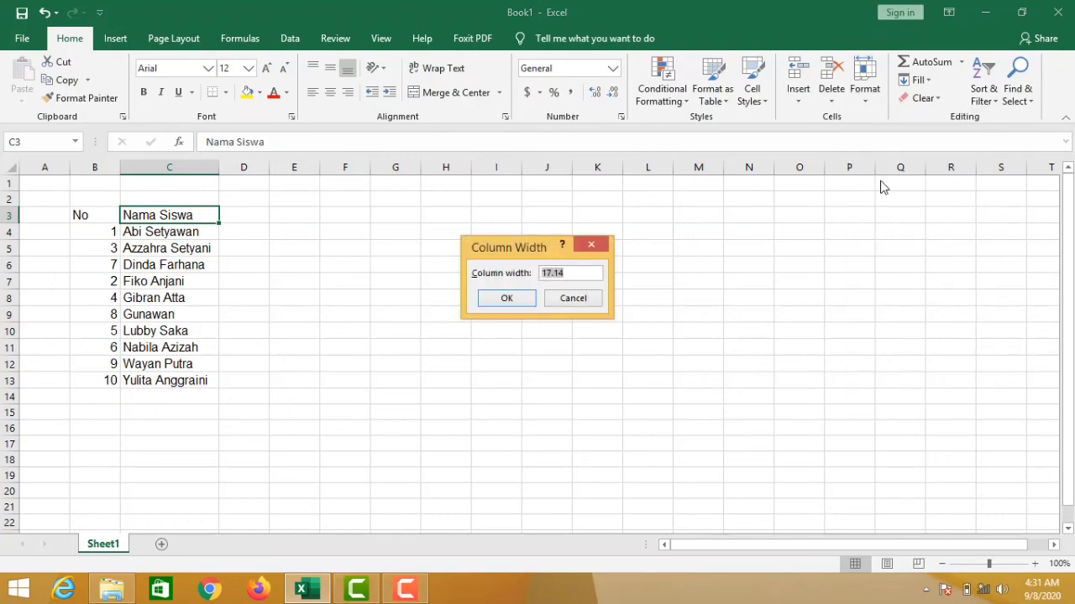
{"action": "left_click", "coordinate": [568, 272]}
{"action": "left_click_drag", "start_coordinate": [567, 272], "coordinate": [525, 272]}
{"action": "key", "text": "BackSpace"}
{"action": "type", "text": "20"}
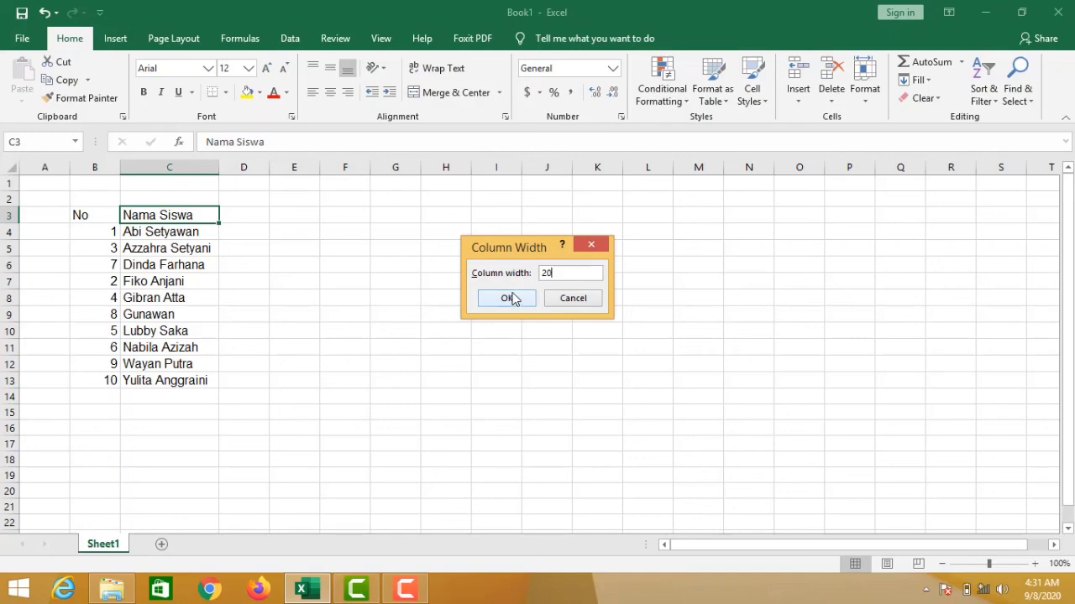
{"action": "left_click", "coordinate": [508, 299]}
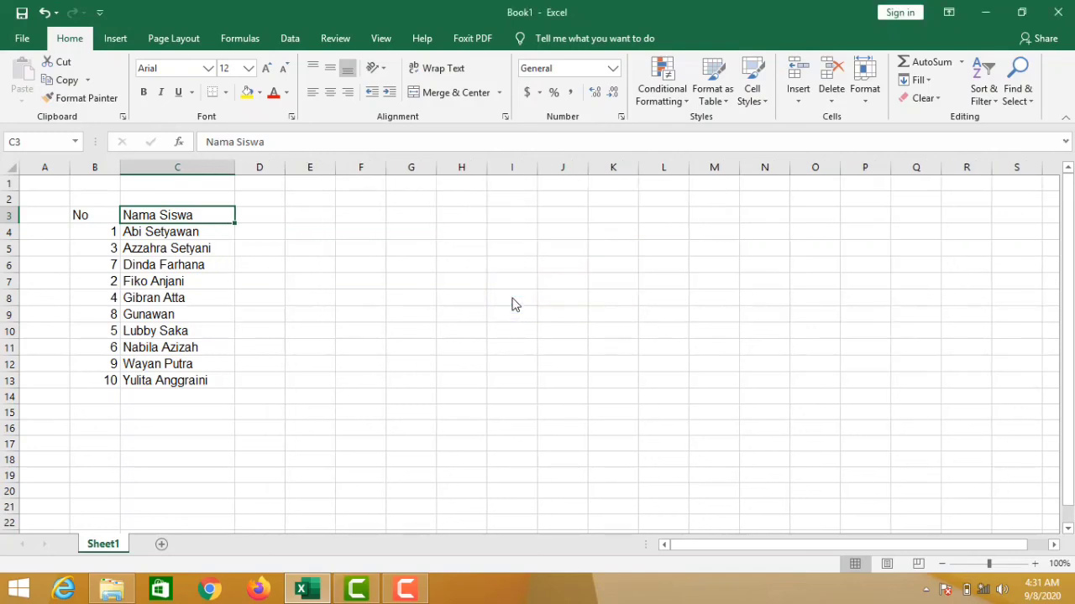